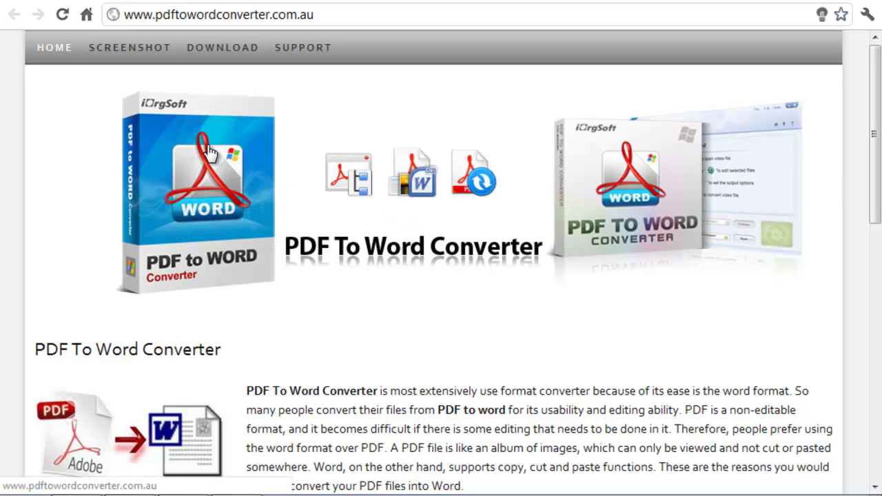
Go to the converter's Windows download page and start the Free Trial installer download
click(201, 57)
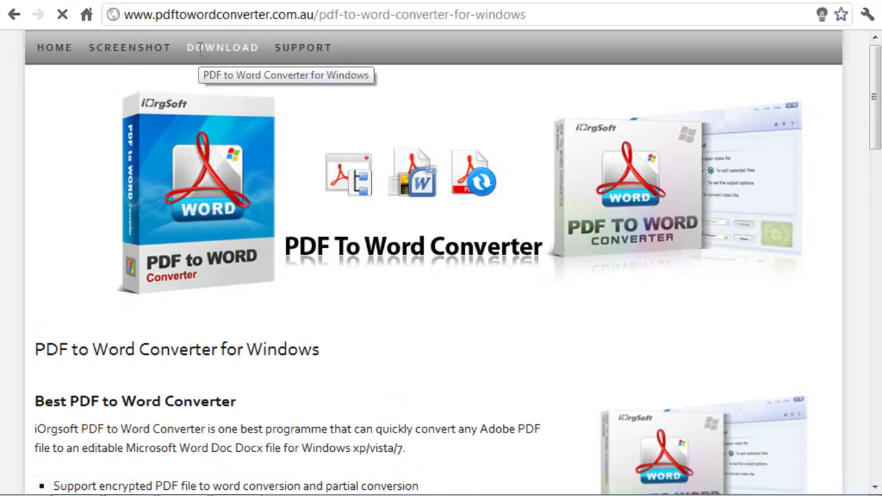
scroll(200, 48, down, 1)
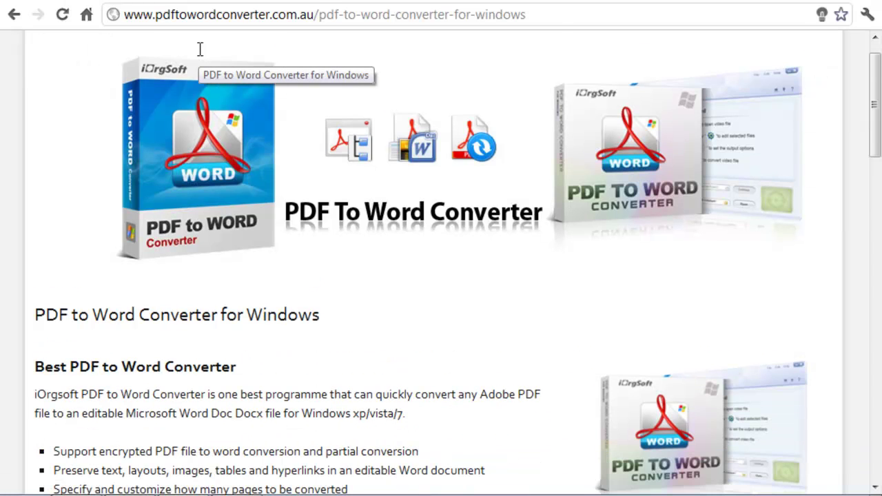
scroll(200, 48, down, 3)
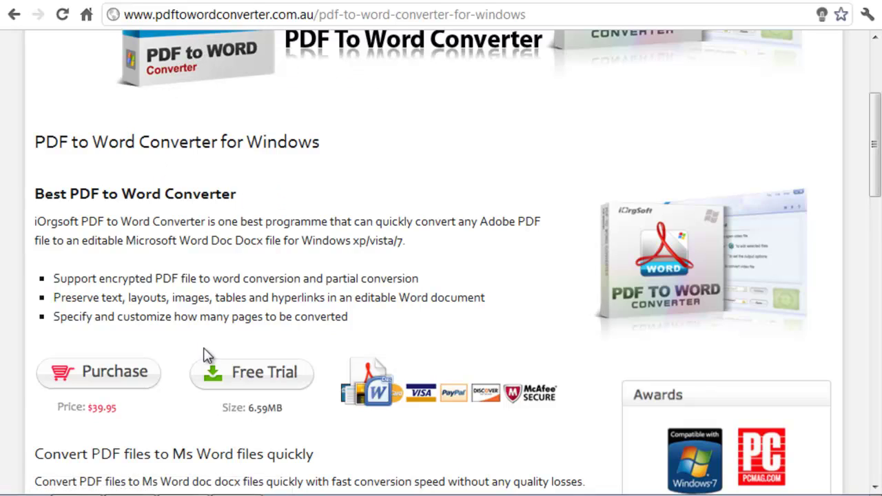
click(235, 373)
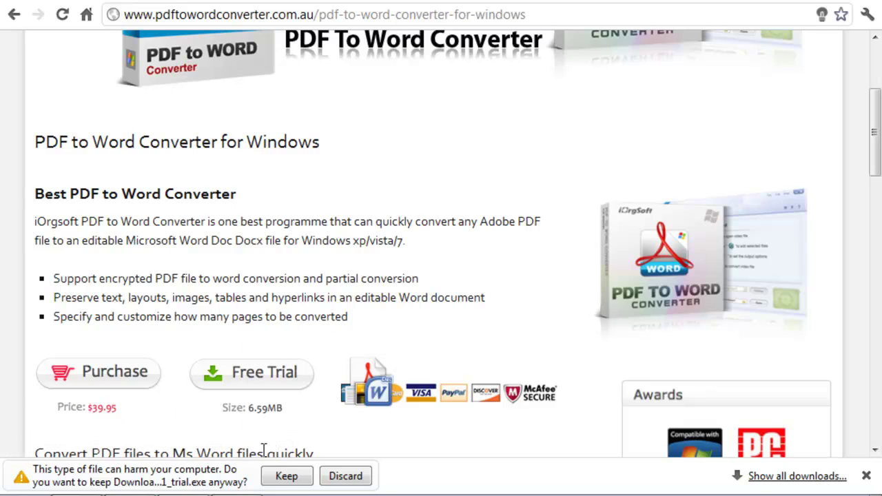
Keep and run the trial .exe, then complete setup of PDF to Word Converter 2.1.1
click(285, 476)
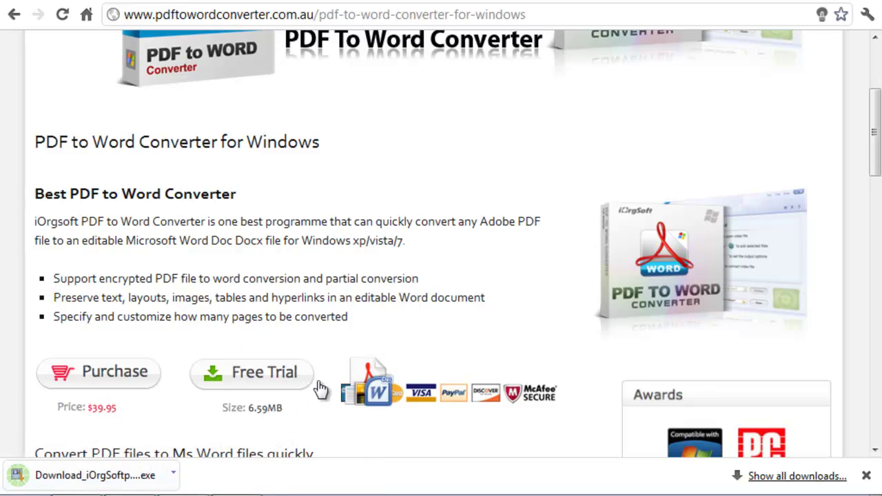
click(61, 476)
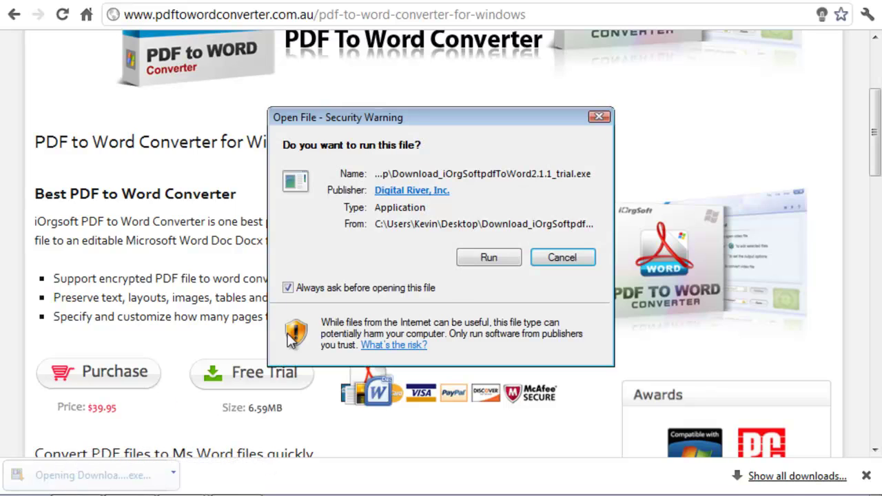
click(489, 258)
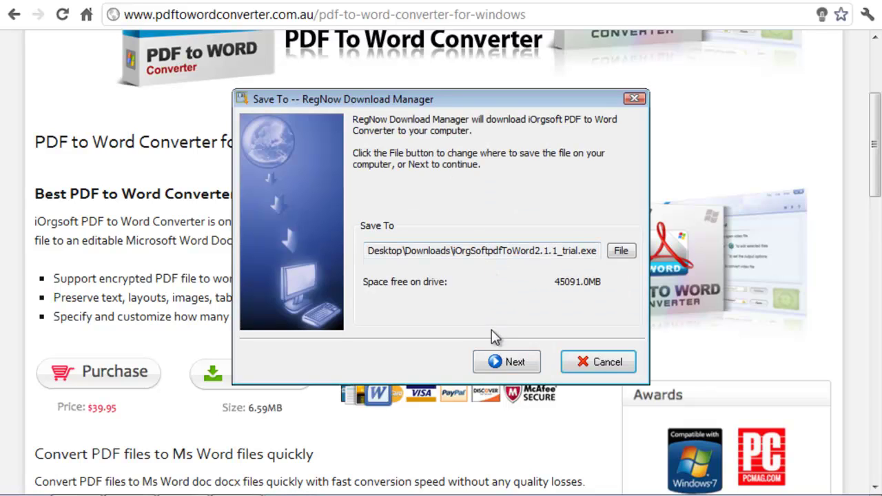
click(494, 363)
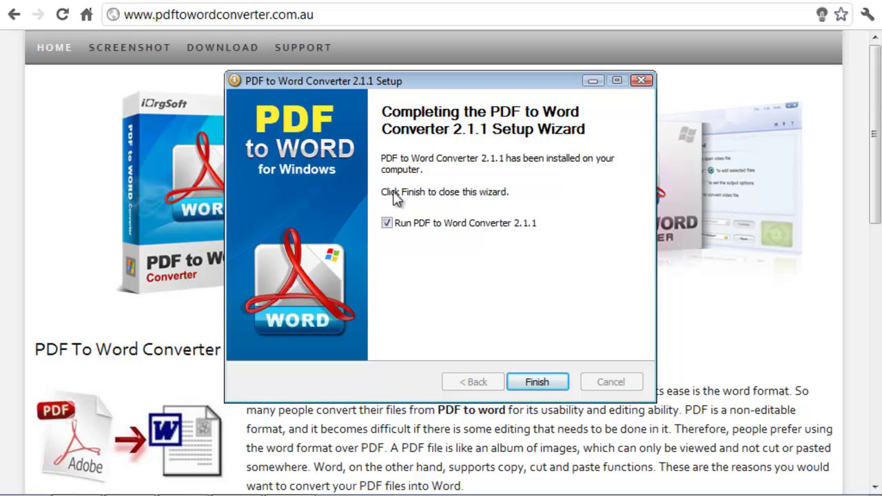
click(544, 385)
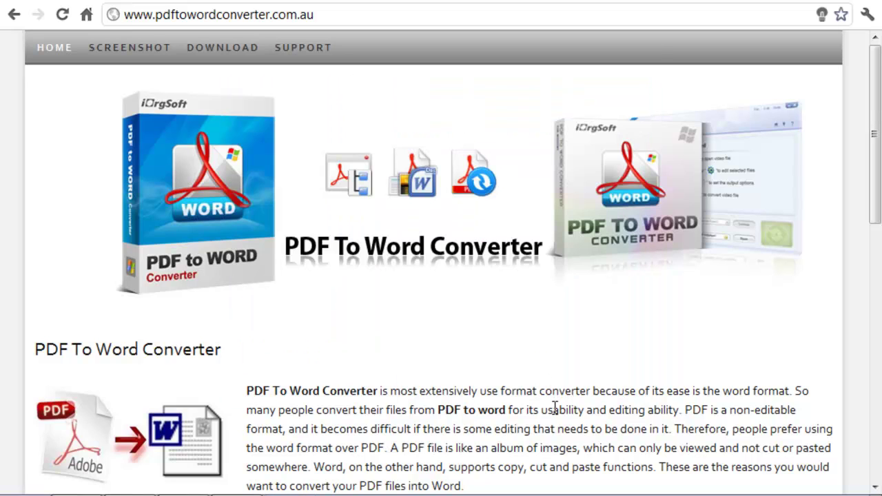
Add Beyond_Good_and_Evil.pdf from the Desktop's 50 Books folder to the conversion list
double_click(555, 410)
click(555, 409)
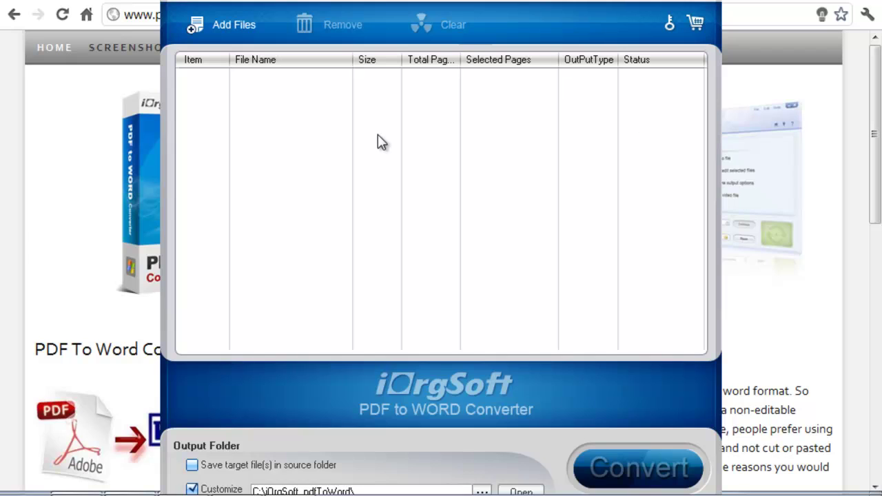
click(228, 31)
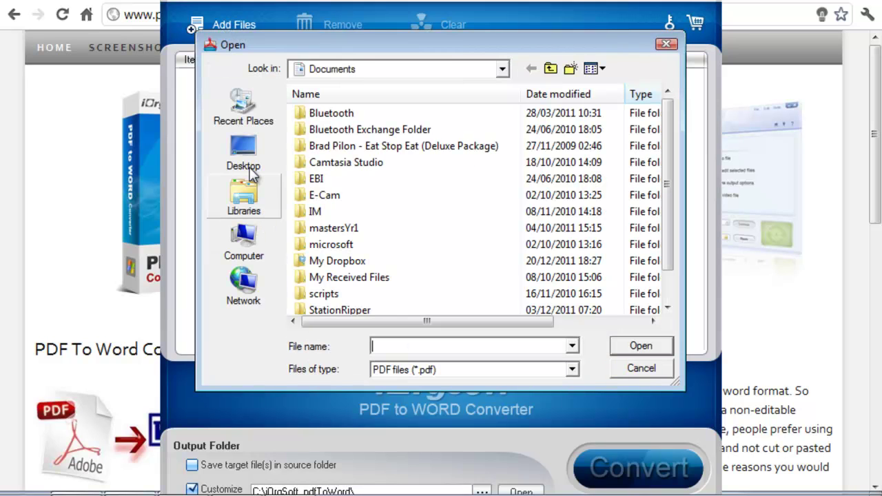
click(249, 165)
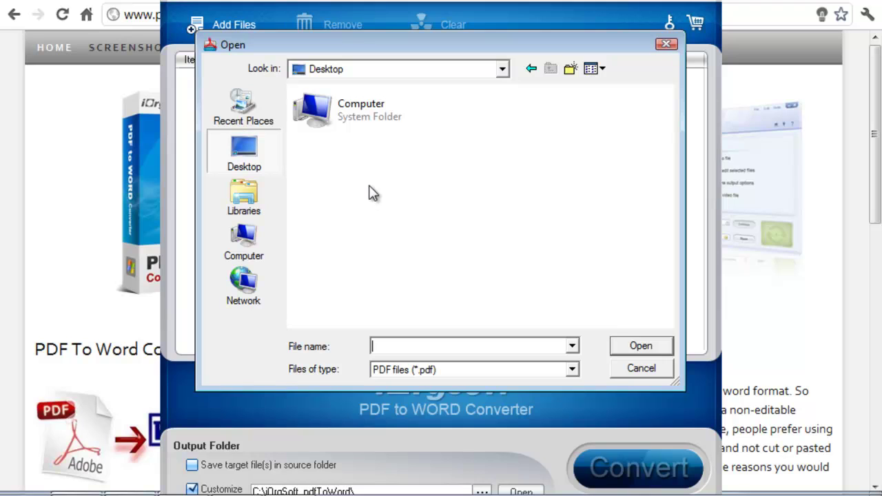
scroll(381, 283, down, 5)
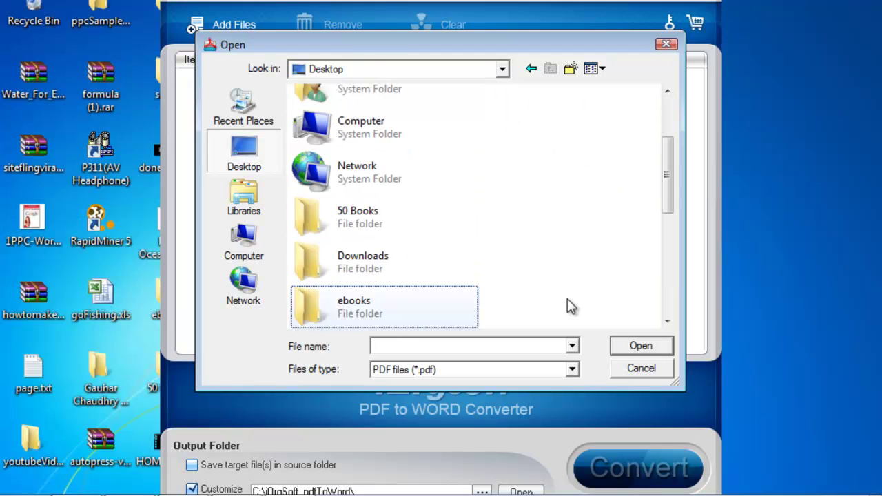
mouse_move(674, 177)
mouse_down()
mouse_move(665, 173)
mouse_move(669, 218)
mouse_move(666, 187)
mouse_up()
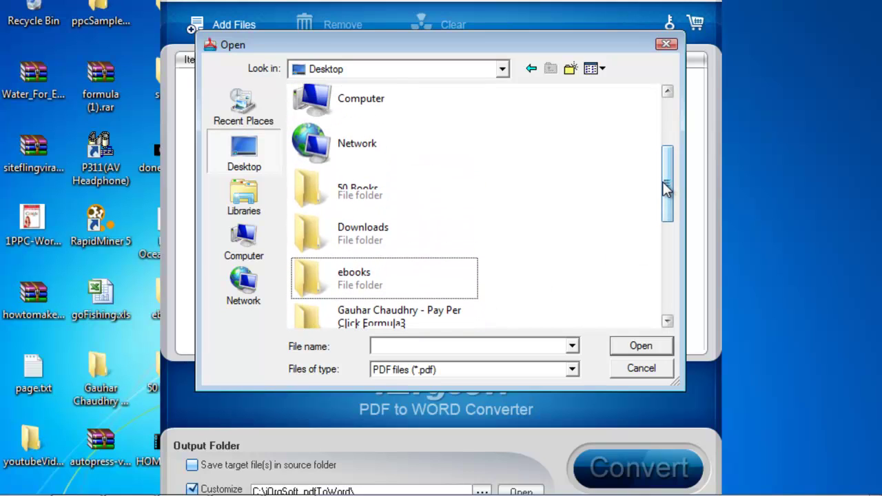
double_click(332, 182)
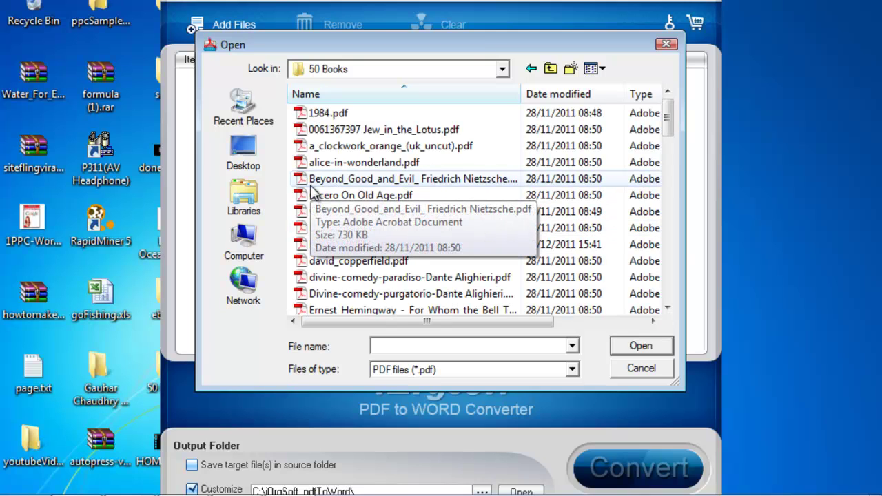
double_click(332, 180)
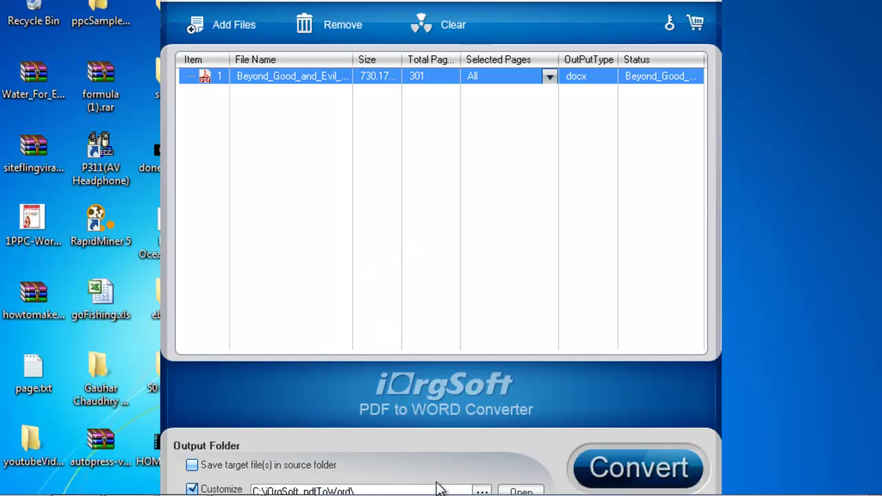
Set the Desktop as the output folder and start converting, triggering the 5-page trial notice
drag(531, 8, 531, 0)
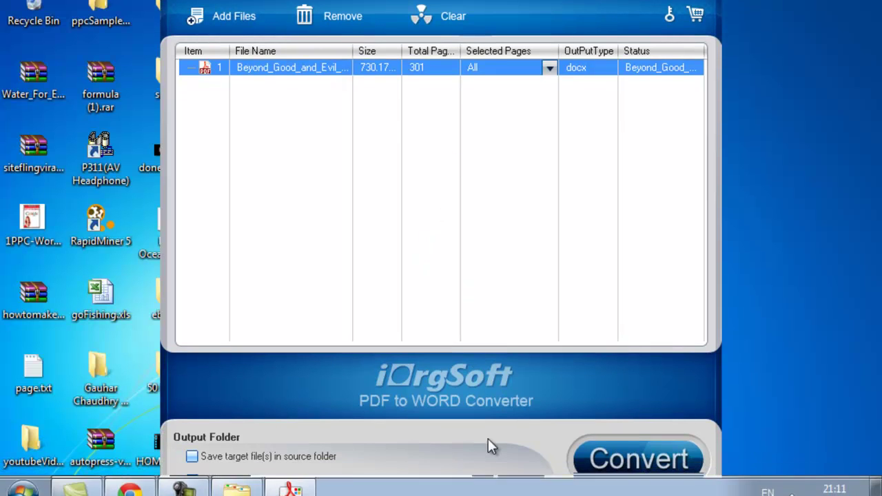
click(490, 483)
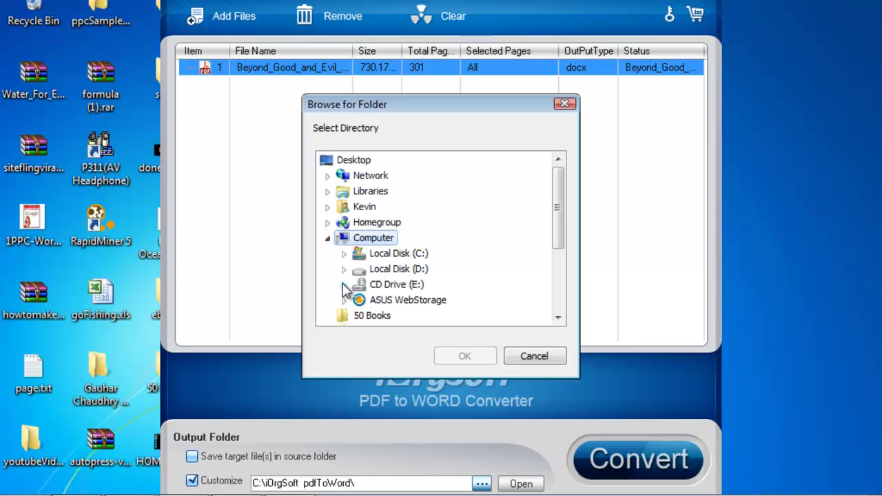
click(348, 162)
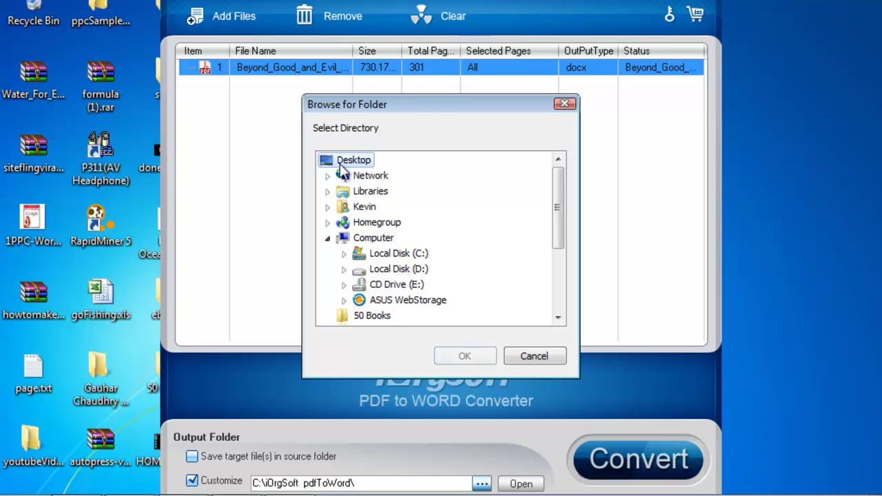
click(463, 356)
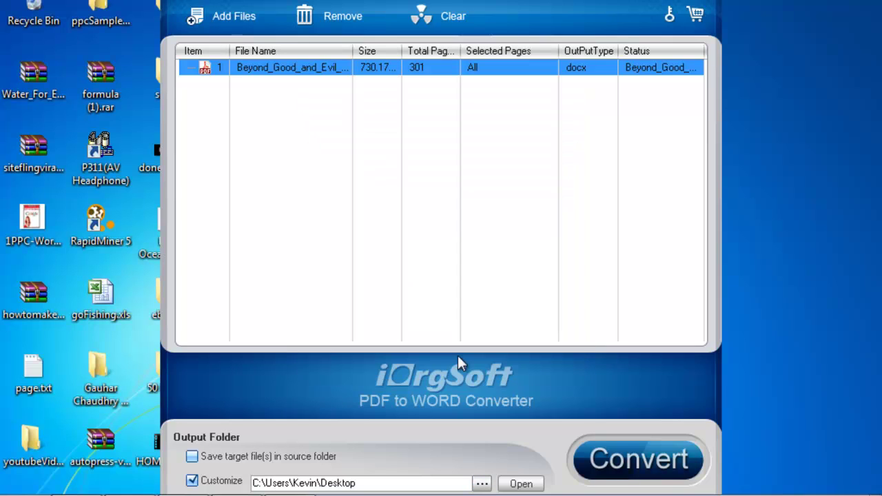
click(637, 459)
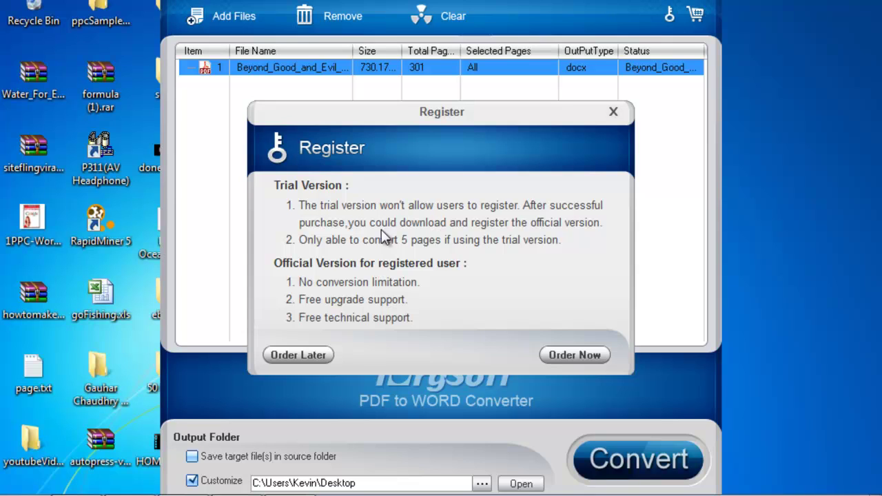
Continue with Order Later, then open the new Beyond_Good_and_Evil .docx from the desktop in Word
click(312, 360)
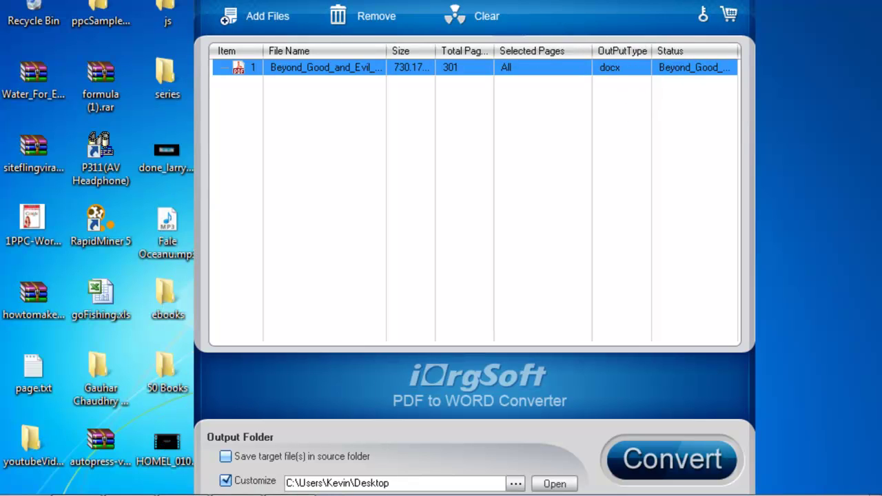
drag(551, 1, 621, 3)
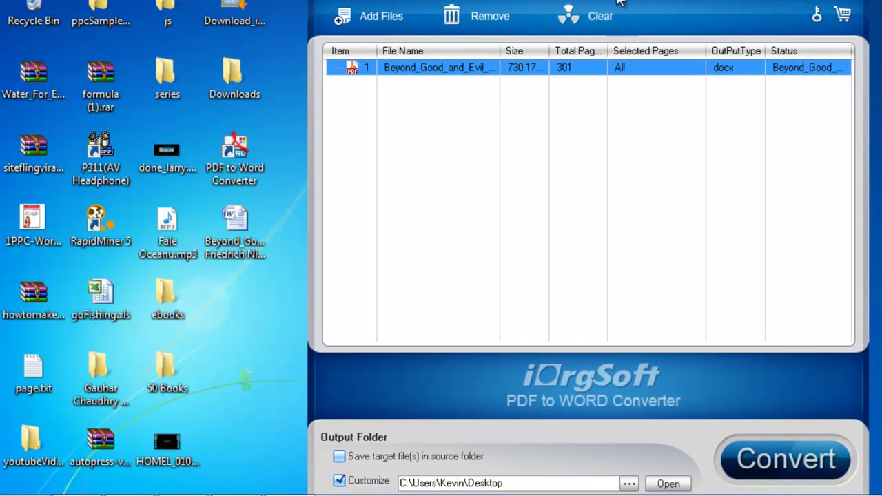
click(247, 234)
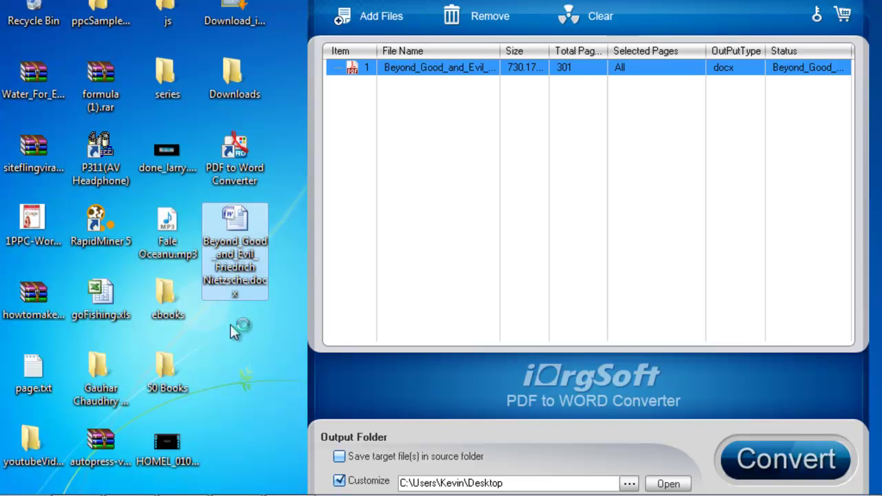
double_click(233, 257)
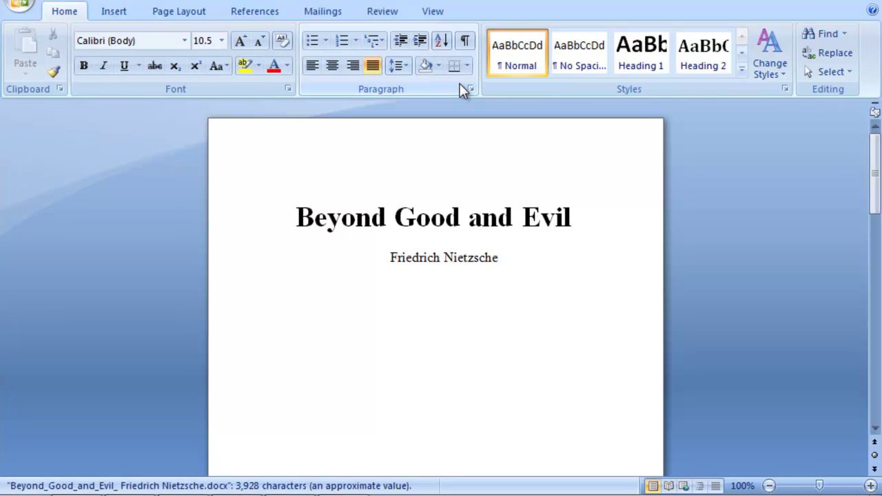
Page down from the title page through the PREFACE to the bottom of page 4
click(874, 241)
click(875, 242)
click(877, 247)
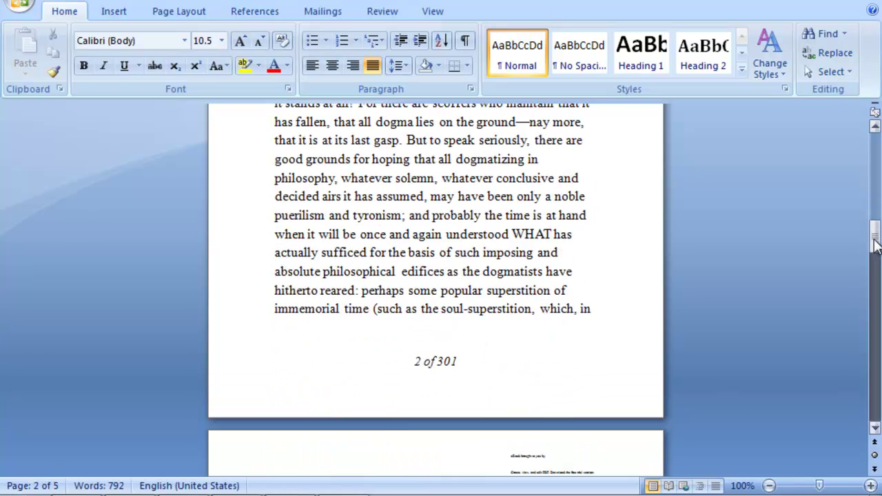
click(876, 275)
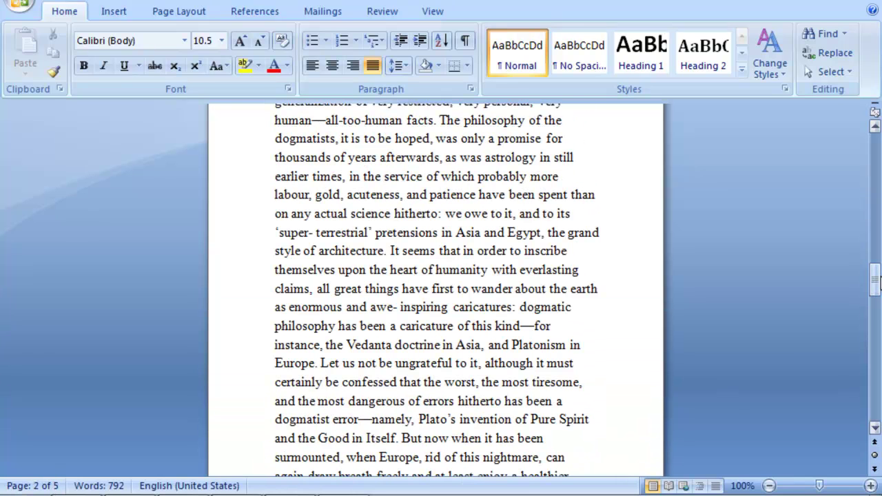
click(877, 332)
click(877, 368)
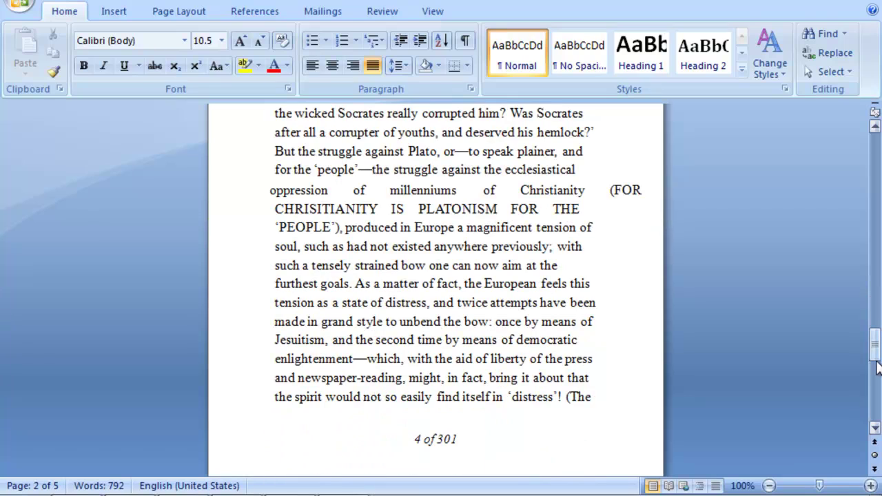